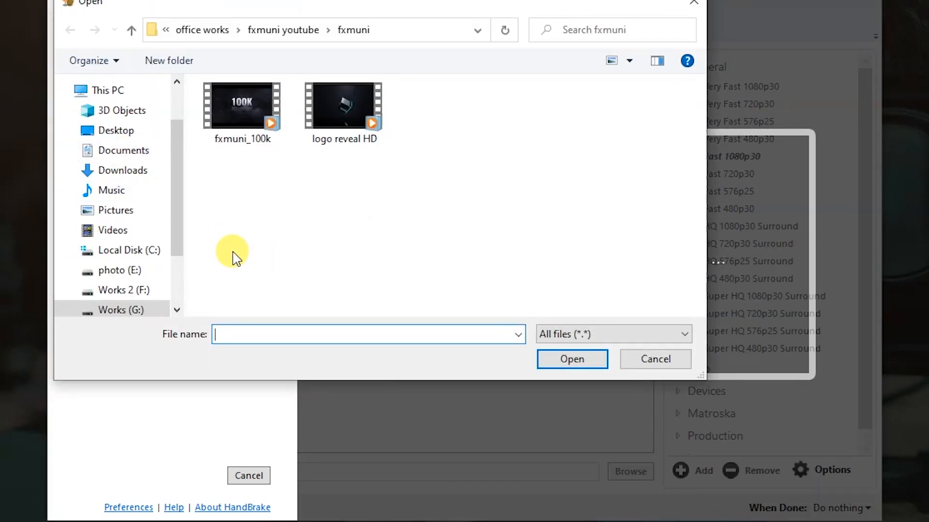
# - Open the fxmuni_100k video from the fxmuni folder as the source
pyautogui.click(250, 112)
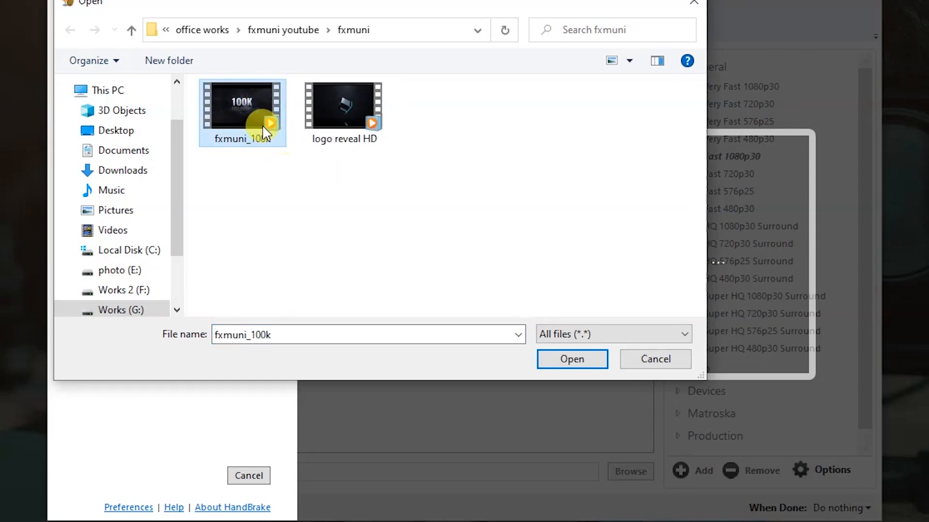
pyautogui.click(580, 360)
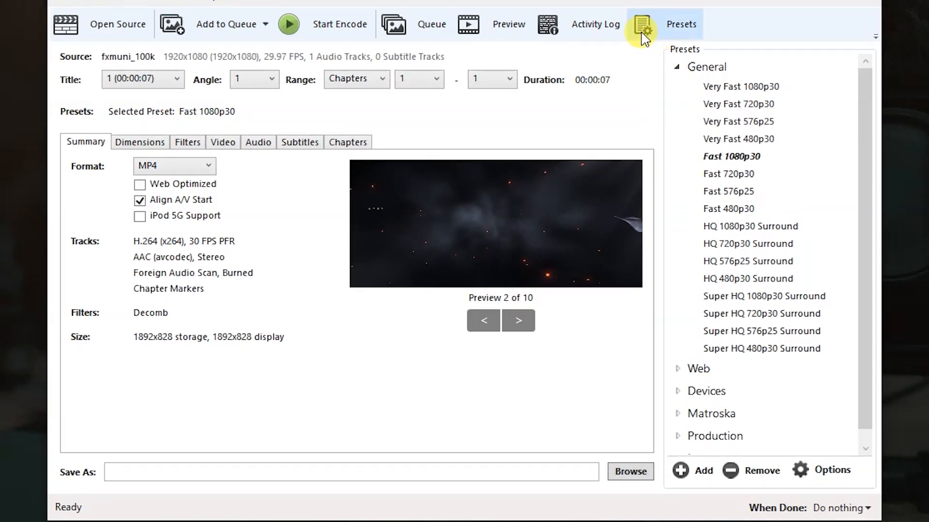
# - Hide the preset list and look over the video, summary and filter settings of the source
pyautogui.click(670, 46)
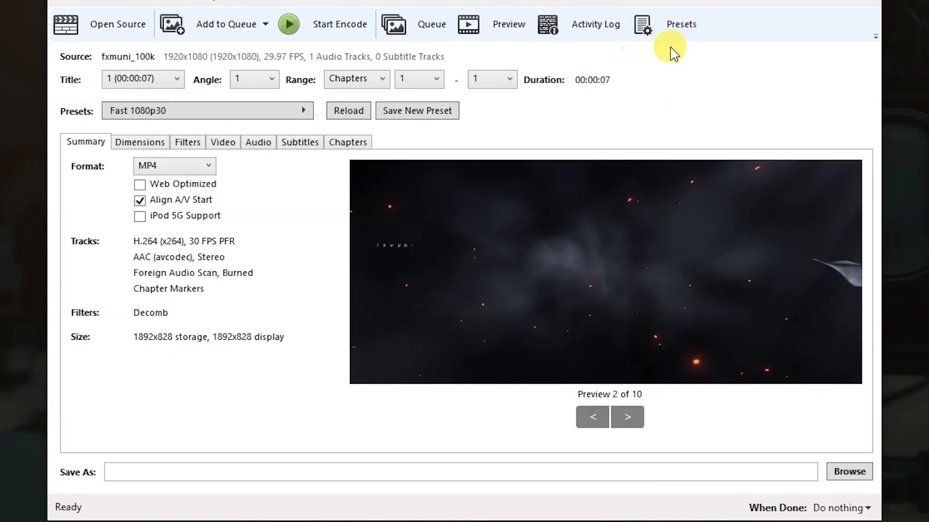
pyautogui.click(220, 140)
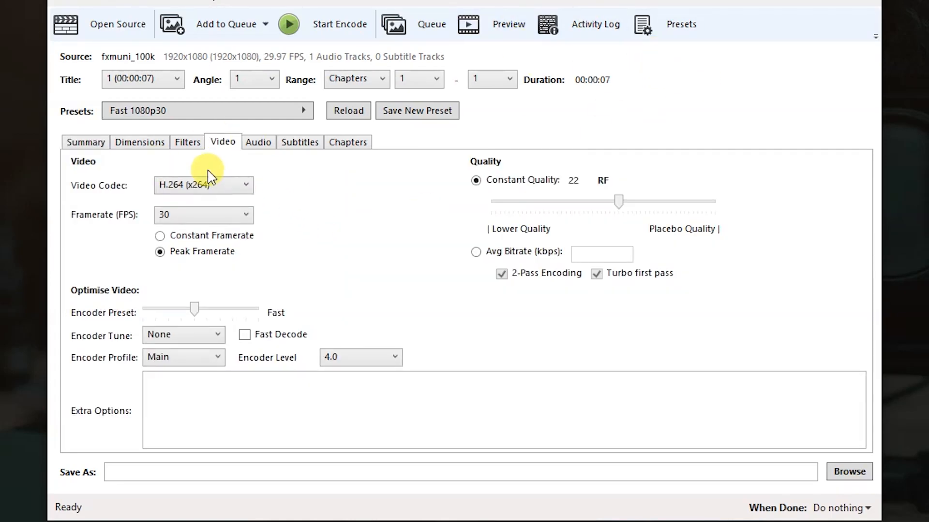
pyautogui.click(85, 142)
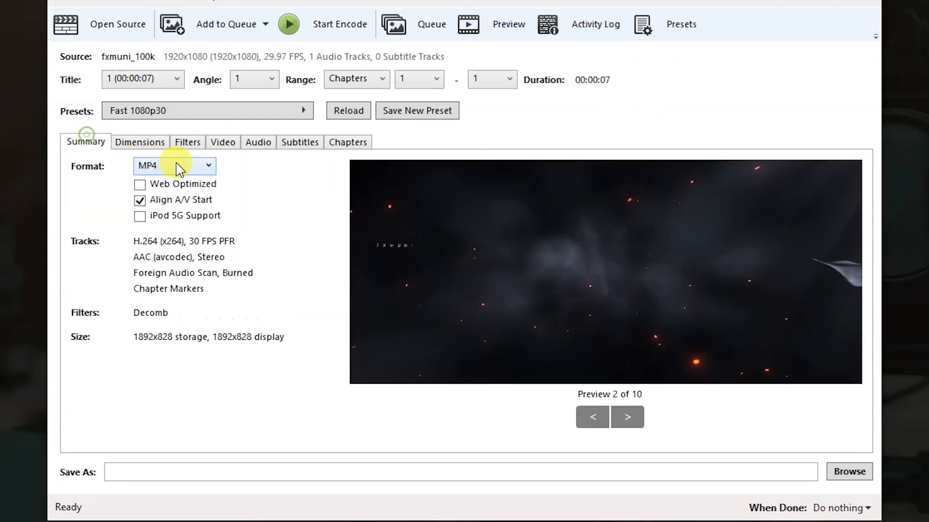
pyautogui.click(189, 143)
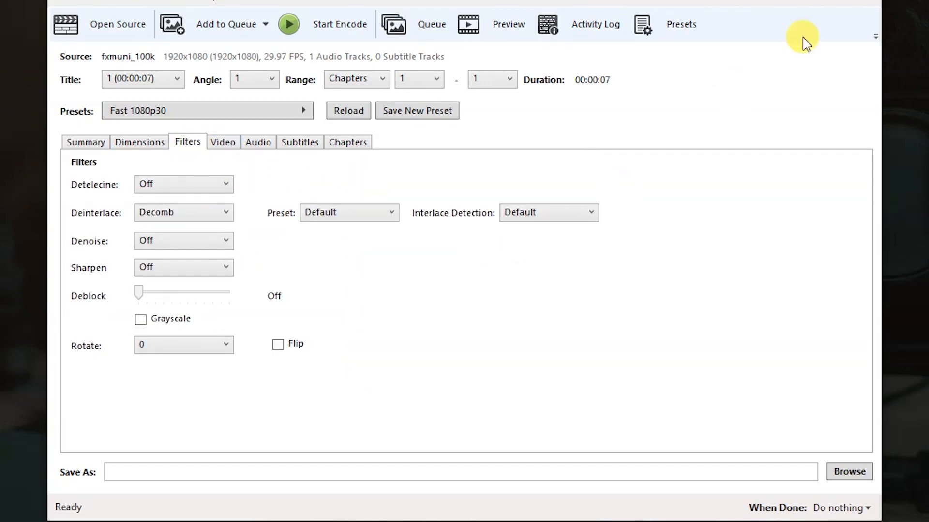
# - Show the preset list again and examine the presets in the General, Web, Devices and Matroska categories
pyautogui.click(692, 28)
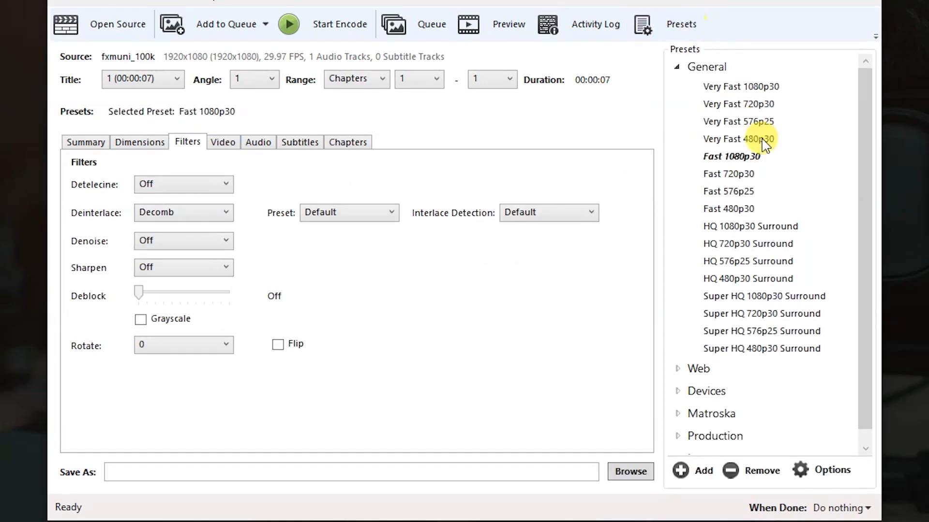
pyautogui.click(678, 66)
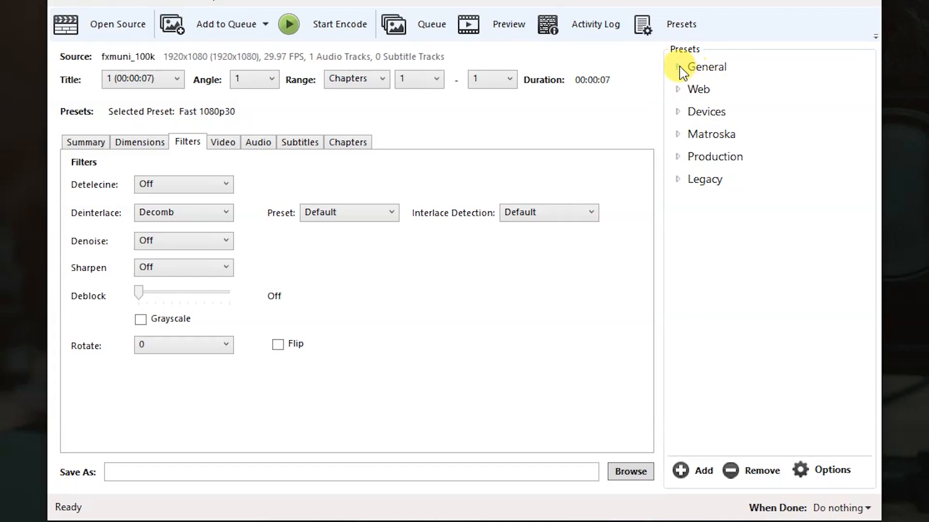
pyautogui.click(678, 67)
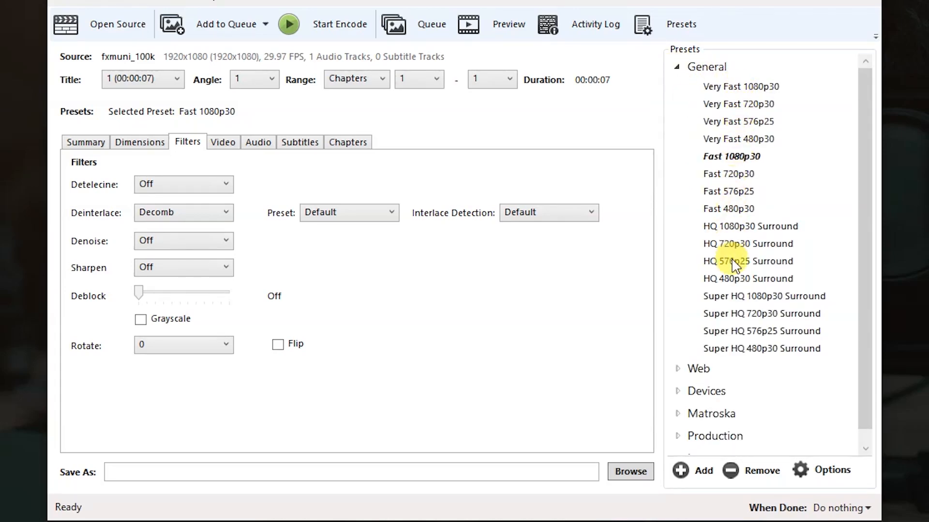
pyautogui.click(677, 69)
pyautogui.click(681, 89)
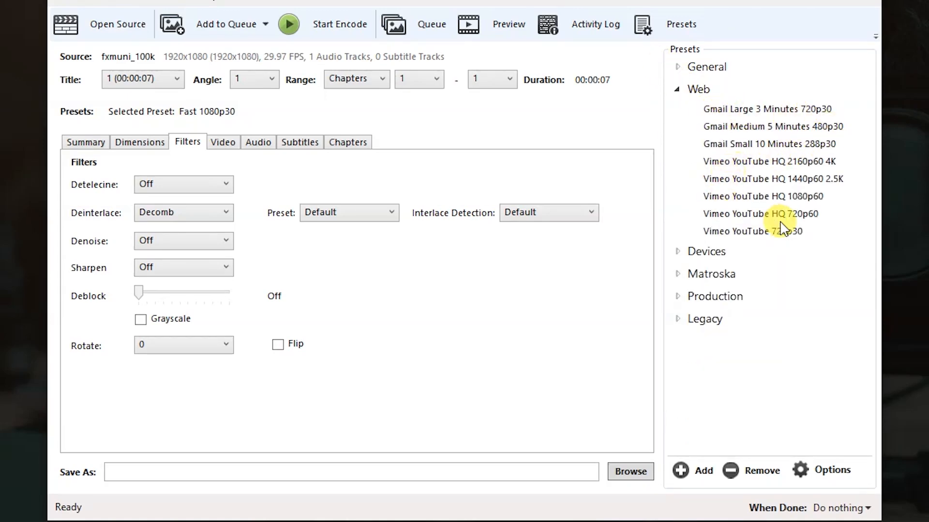
pyautogui.click(677, 90)
pyautogui.click(676, 112)
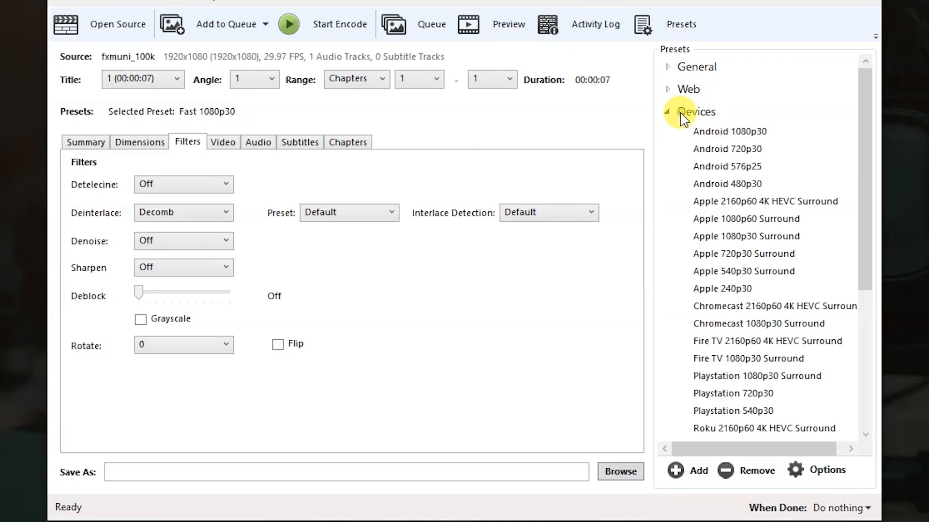
pyautogui.scroll(-5, 754, 271)
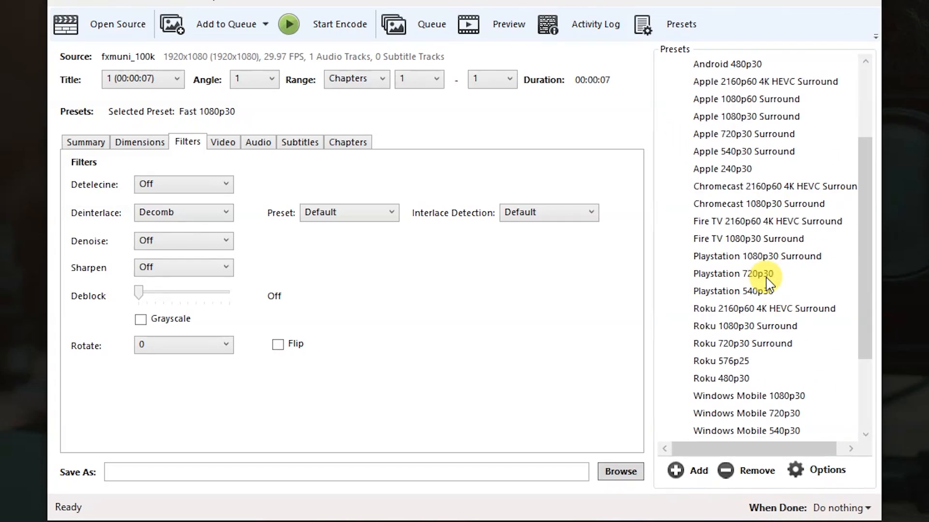
pyautogui.scroll(5, 762, 302)
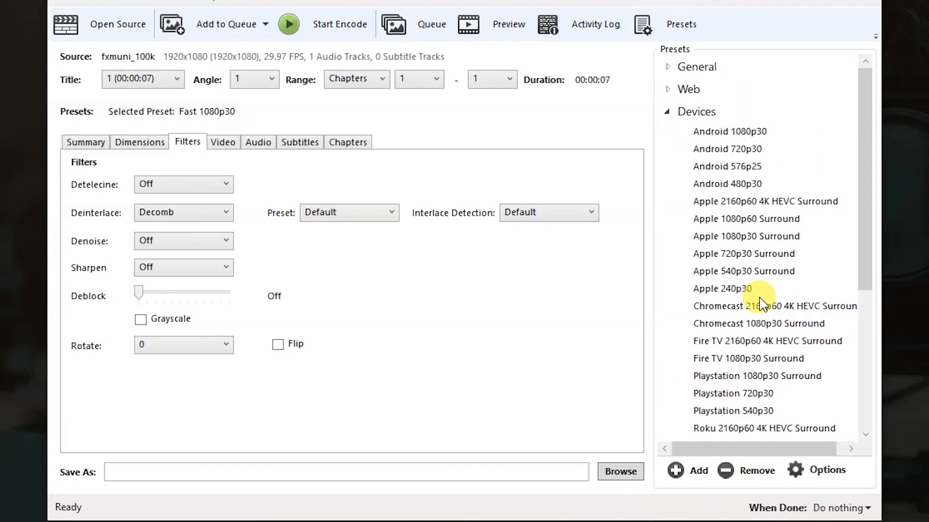
pyautogui.click(668, 113)
pyautogui.click(683, 135)
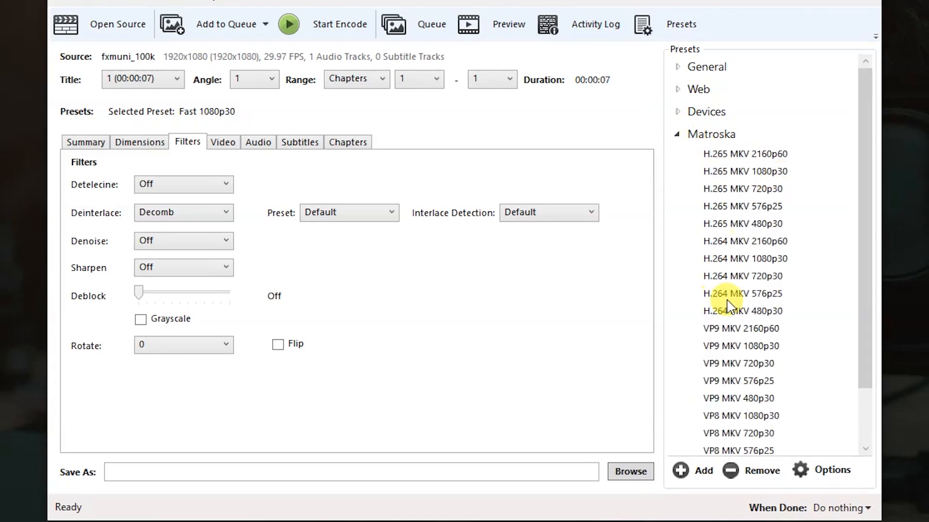
pyautogui.scroll(-2, 787, 381)
pyautogui.click(676, 68)
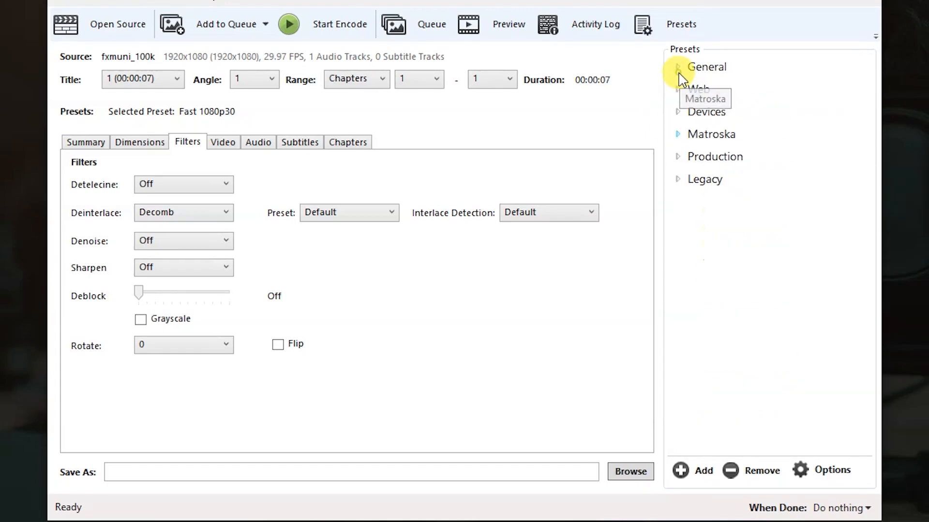
# - Apply the Production Max preset and set the video's constant quality to RF 30
pyautogui.click(677, 156)
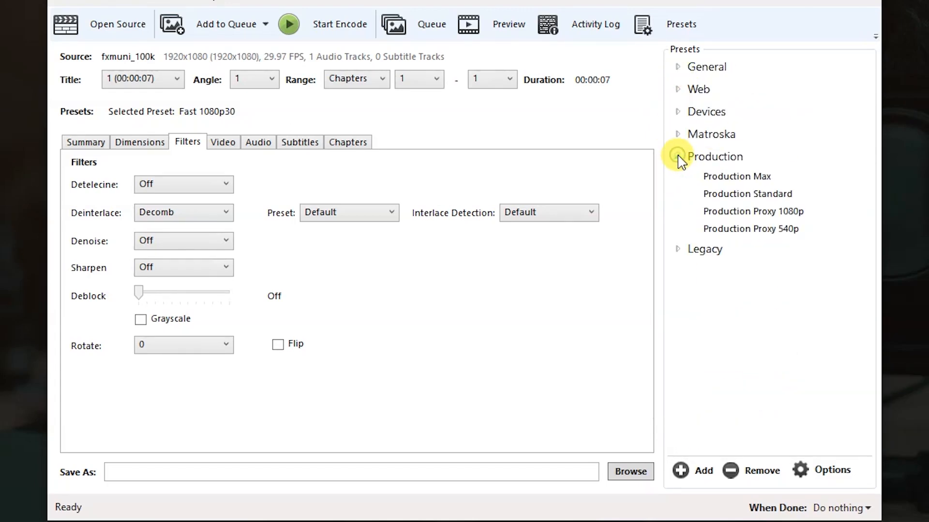
pyautogui.click(736, 177)
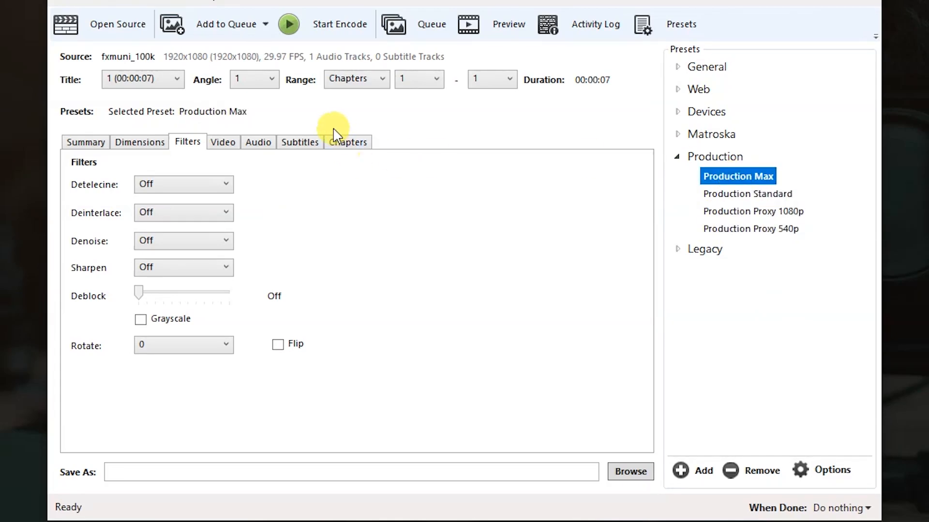
pyautogui.click(233, 143)
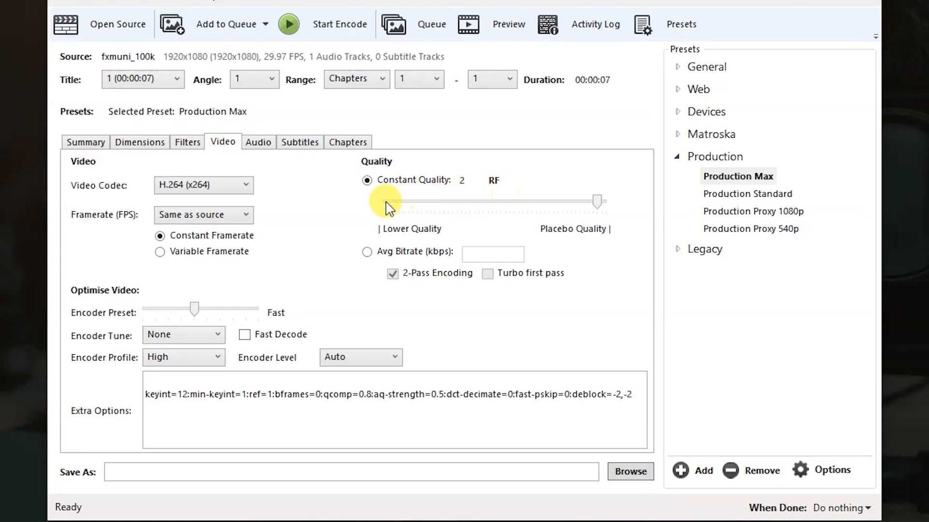
pyautogui.moveTo(603, 208)
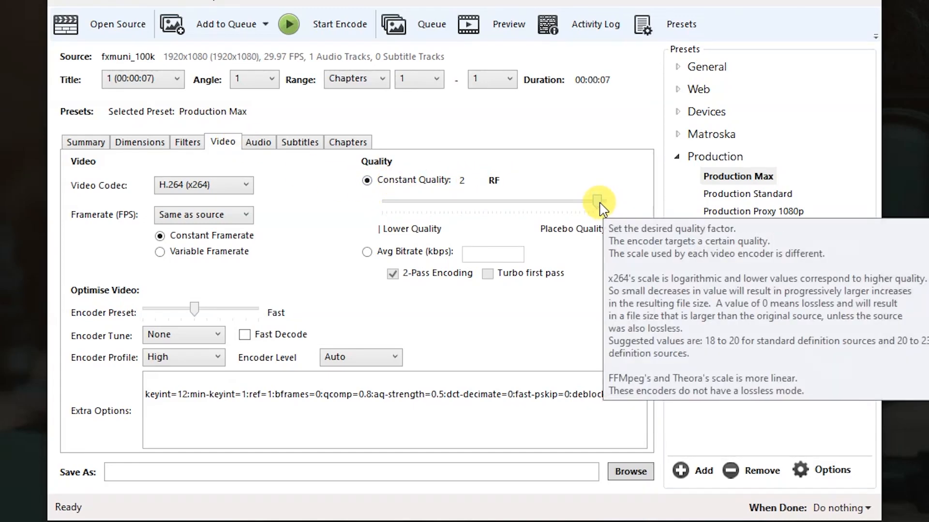
pyautogui.moveTo(601, 208); pyautogui.dragTo(477, 207)
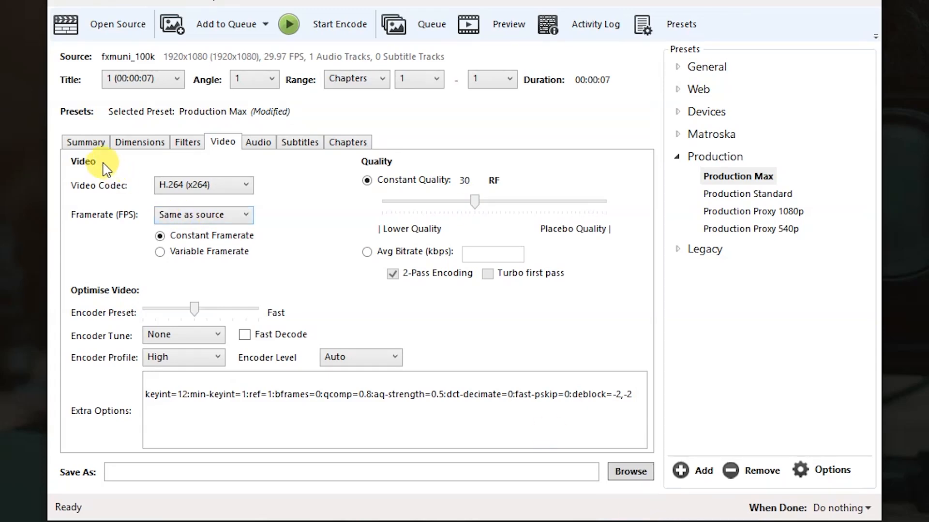
# - Check the output summary and play the original fxmuni_100k video full screen from its folder in File Explorer
pyautogui.click(87, 143)
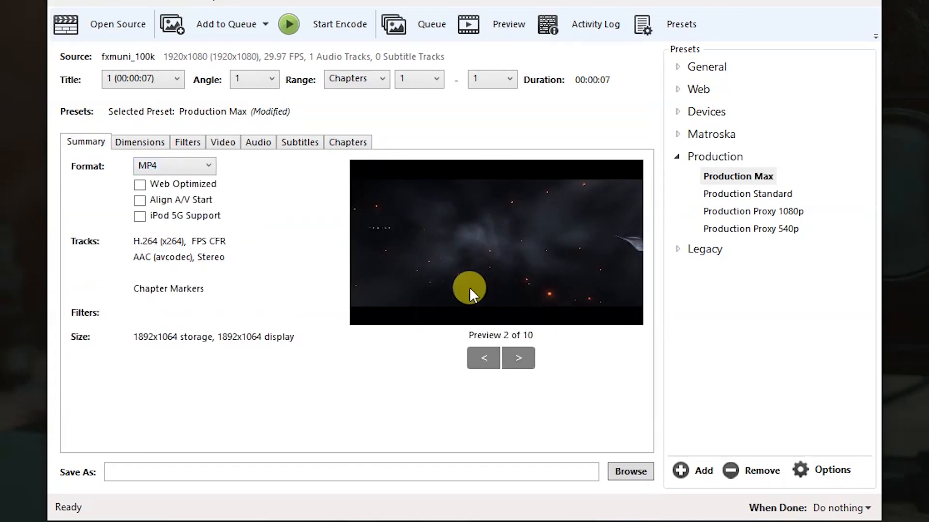
pyautogui.moveTo(241, 513)
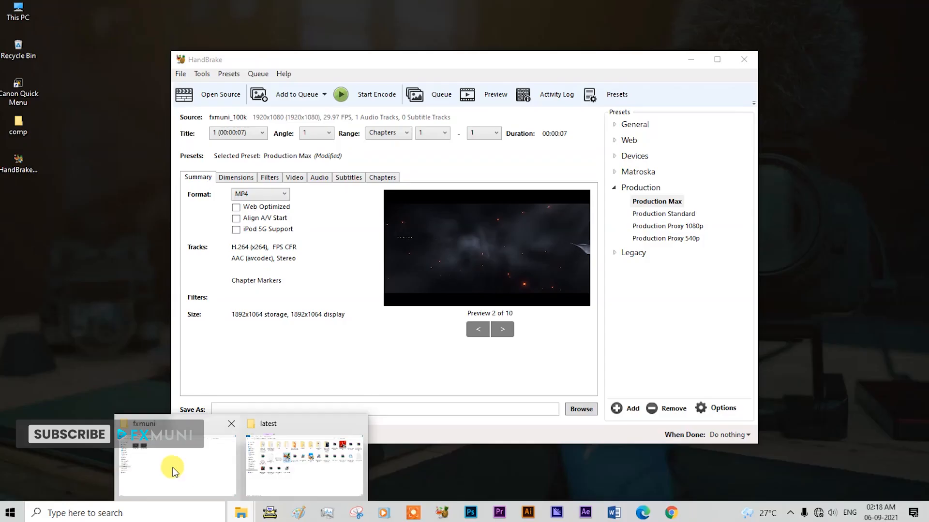
pyautogui.click(174, 470)
pyautogui.click(158, 286)
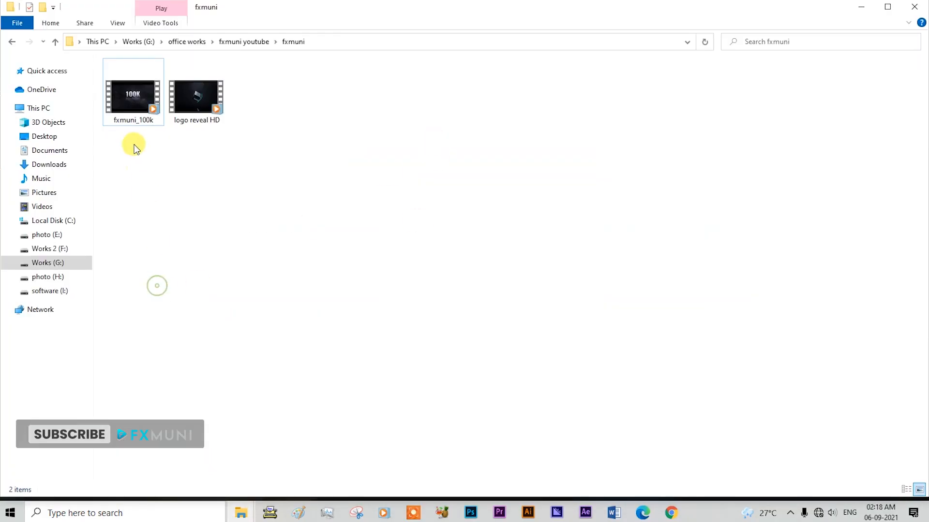
pyautogui.doubleClick(135, 104)
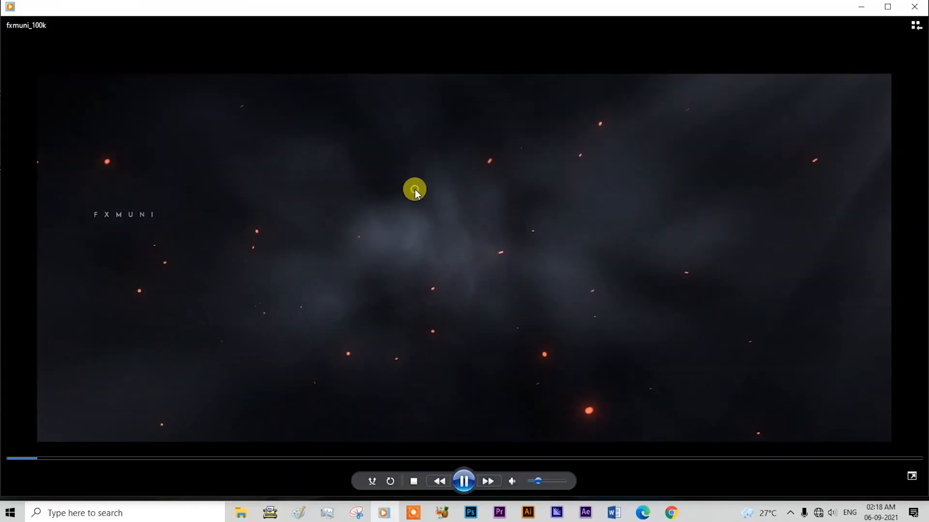
pyautogui.doubleClick(414, 190)
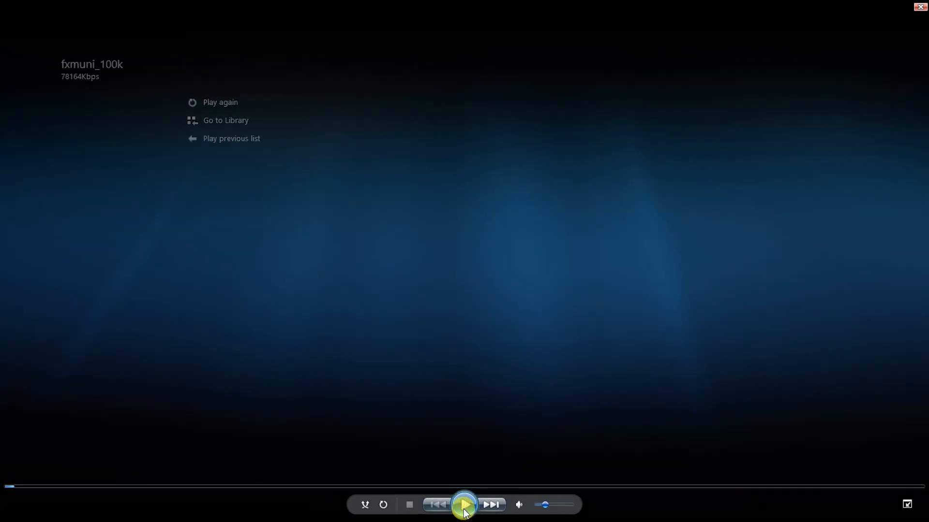
pyautogui.click(464, 506)
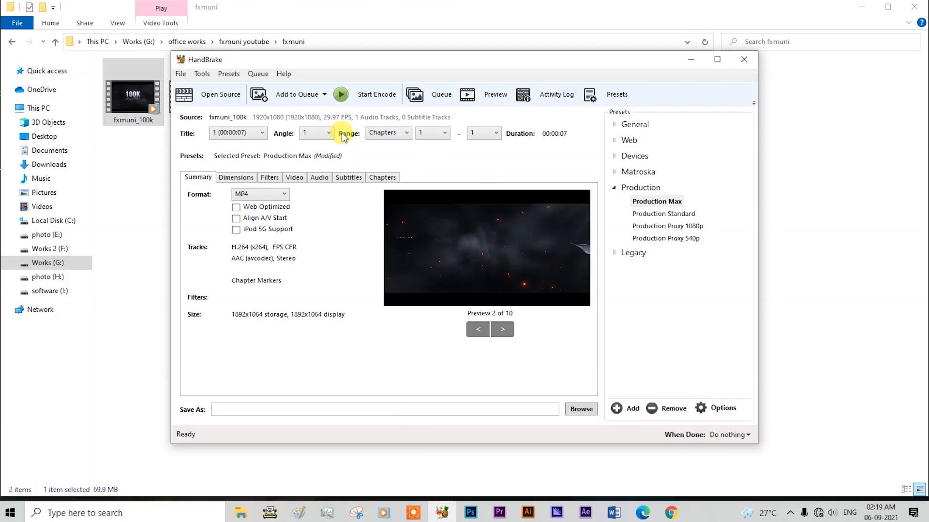
# - Choose Same as source for the video framerate and H.264 (x264) as the video codec
pyautogui.click(294, 177)
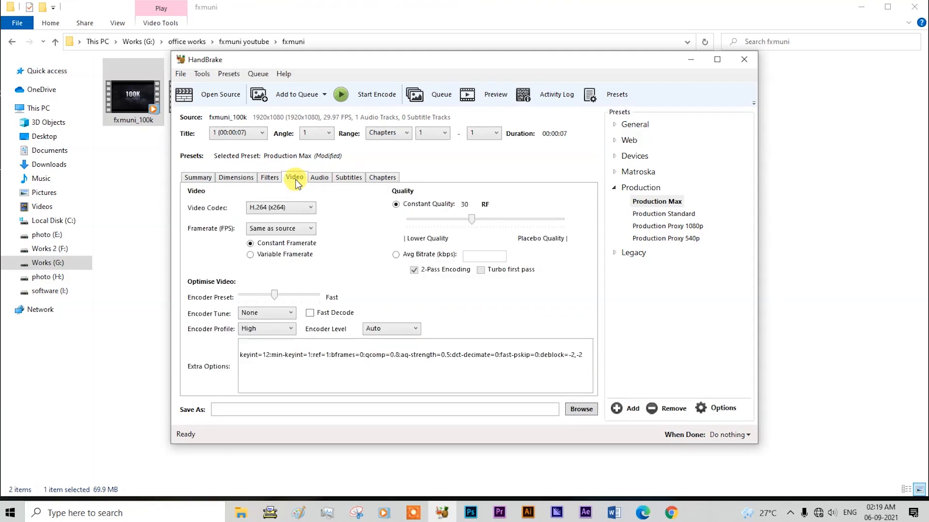
pyautogui.click(282, 229)
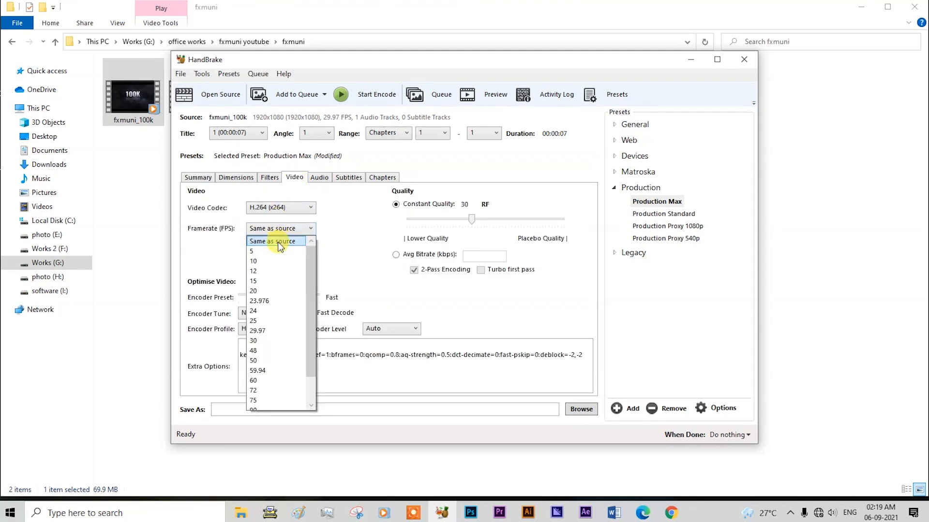
pyautogui.scroll(-1, 270, 378)
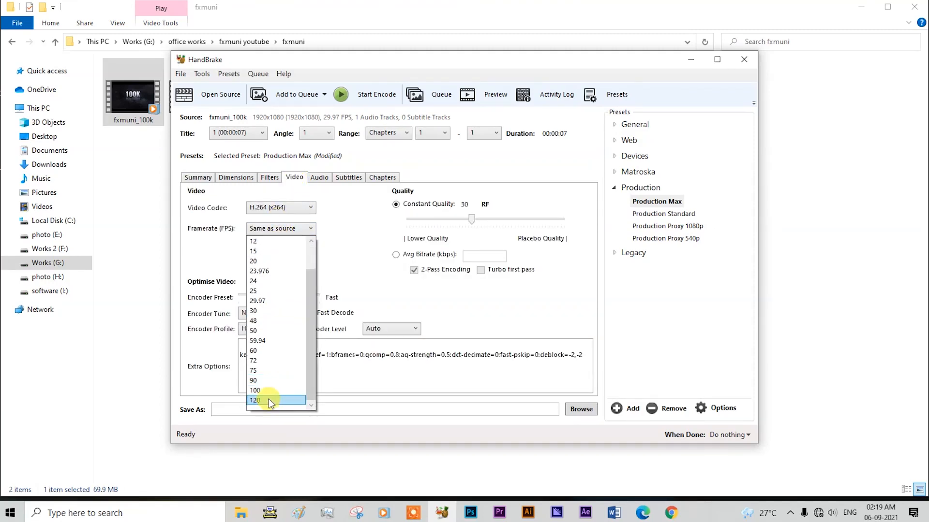
pyautogui.moveTo(312, 314); pyautogui.dragTo(313, 263)
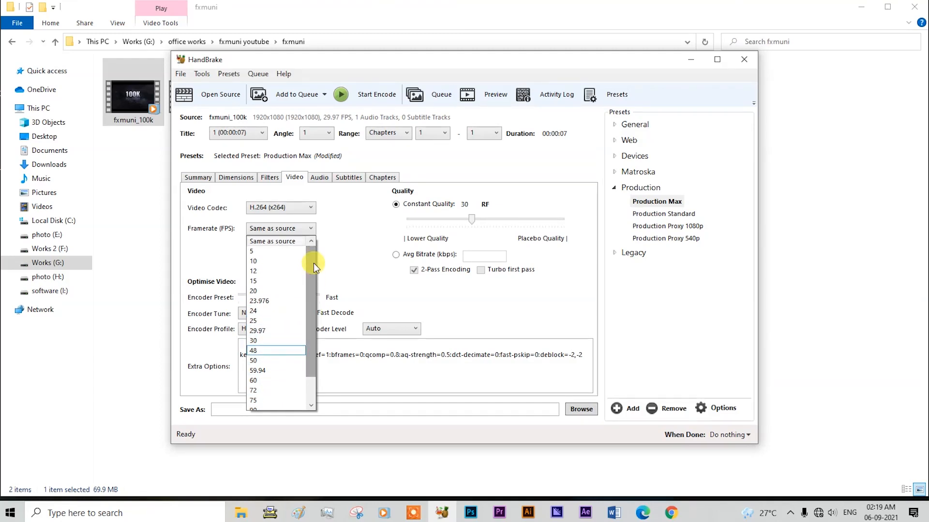
pyautogui.click(287, 242)
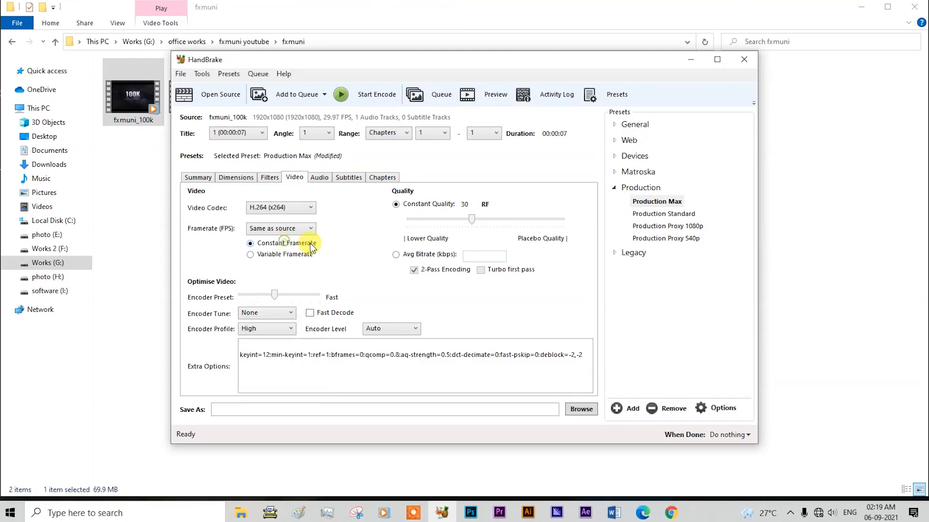
pyautogui.click(302, 213)
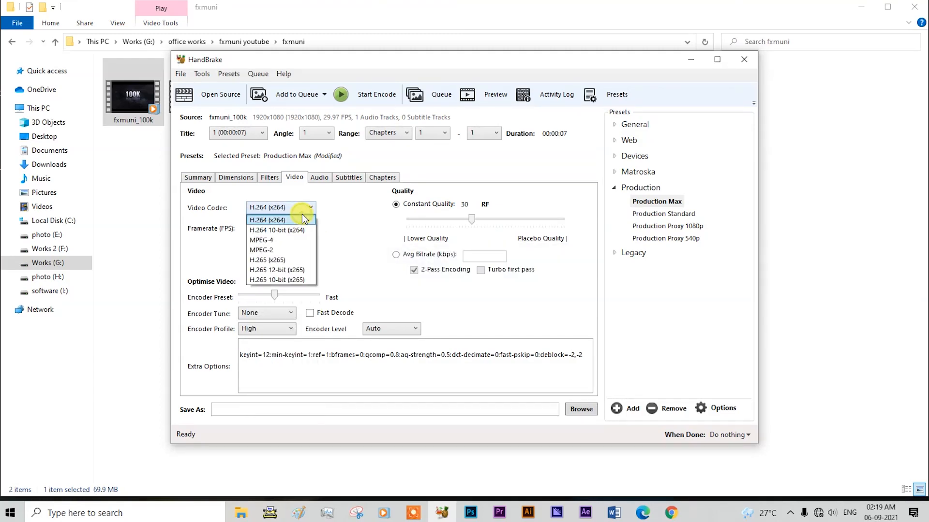
pyautogui.click(270, 221)
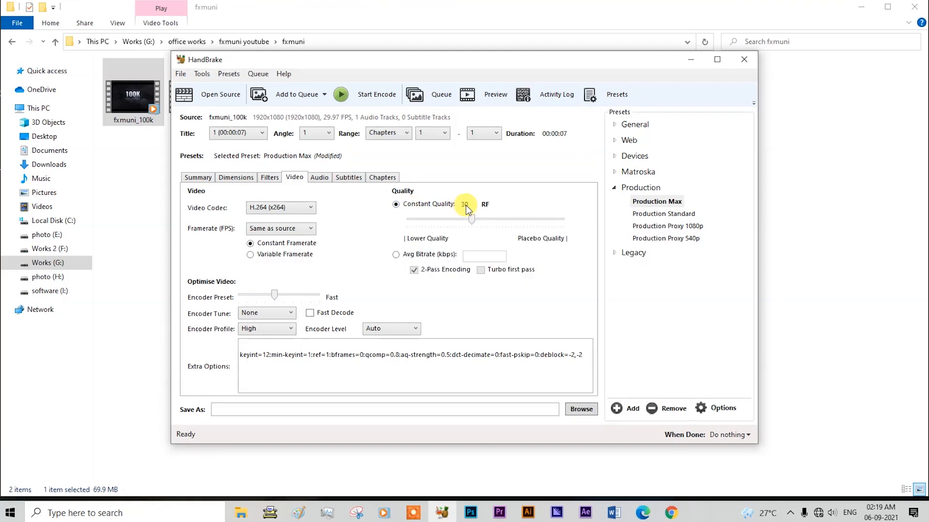
# - Set the output to an MP4 named "fxmuni convert file" in the fxmuni folder and start the encode
pyautogui.click(573, 412)
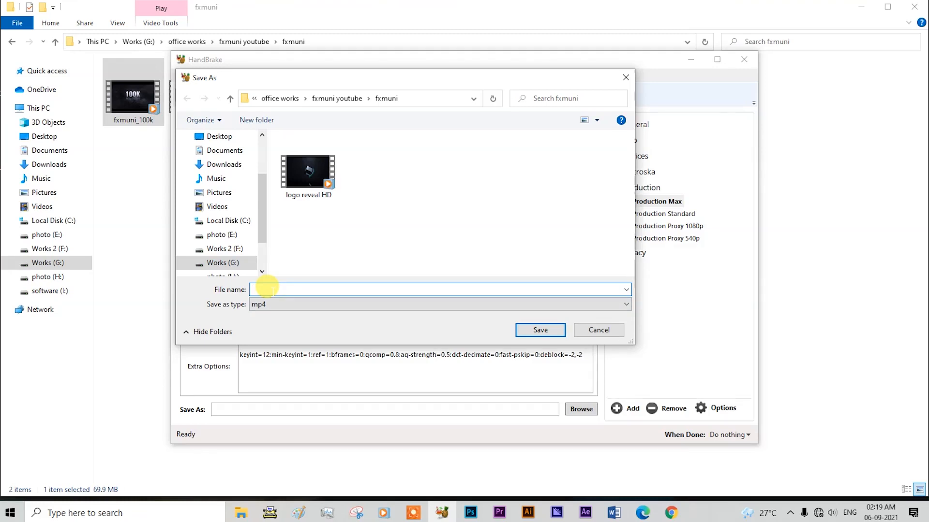
pyautogui.write('fx')
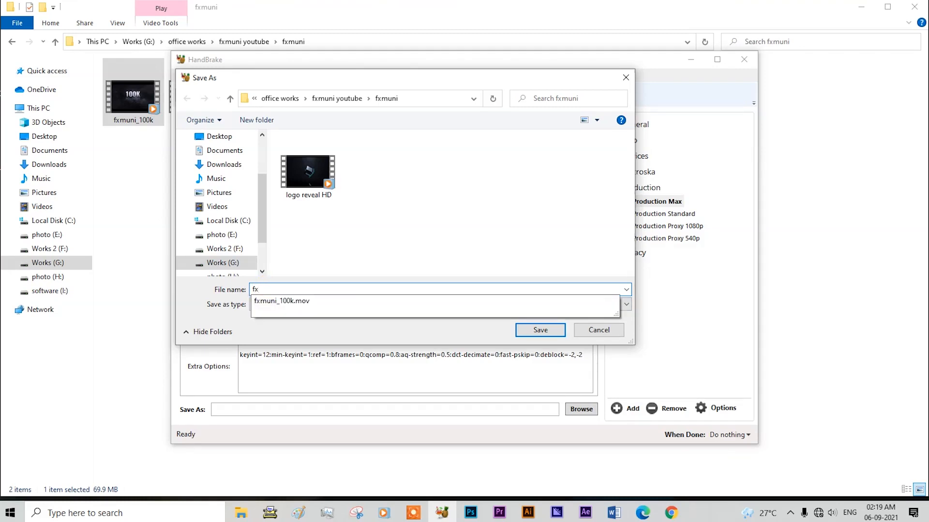
pyautogui.write('muni')
pyautogui.click(265, 288)
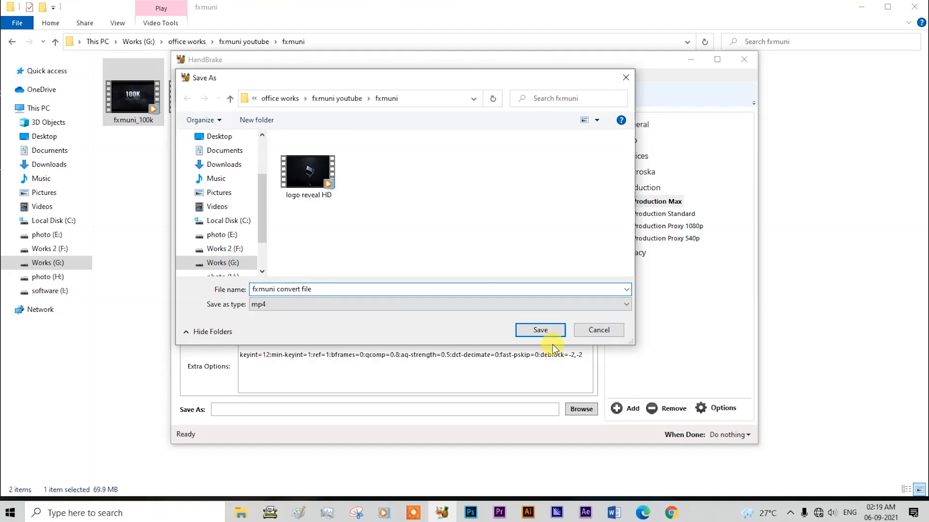
pyautogui.click(544, 333)
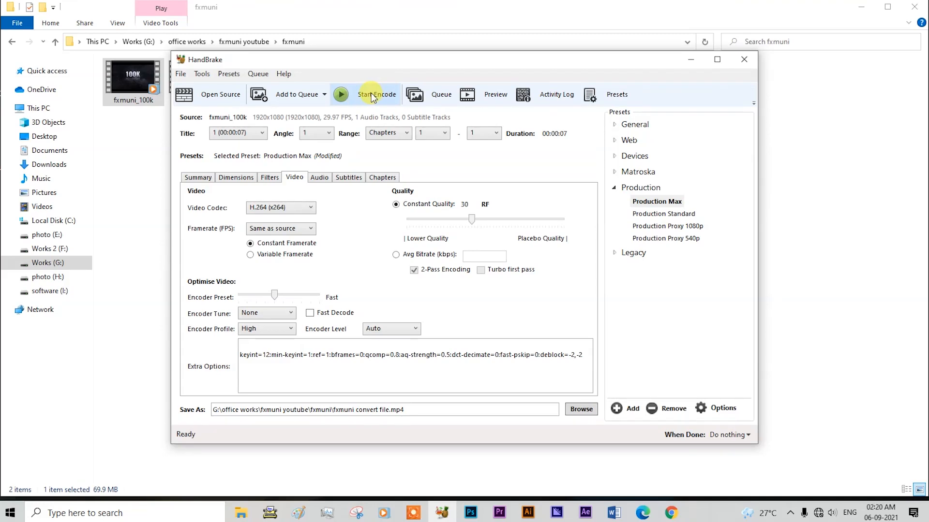
pyautogui.click(348, 95)
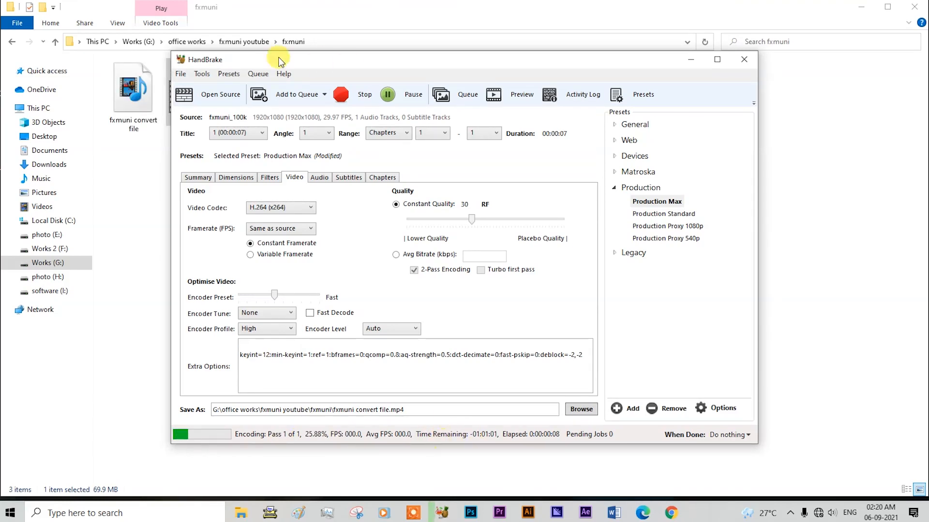
pyautogui.moveTo(279, 62); pyautogui.dragTo(389, 87)
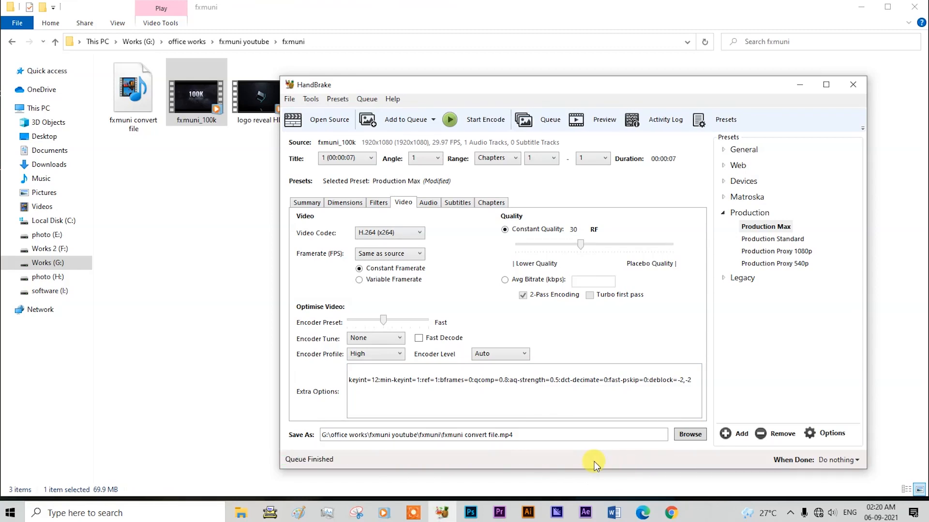
# - Switch to File Explorer and compare the file sizes of fxmuni_100k and fxmuni convert file in their properties
pyautogui.click(801, 85)
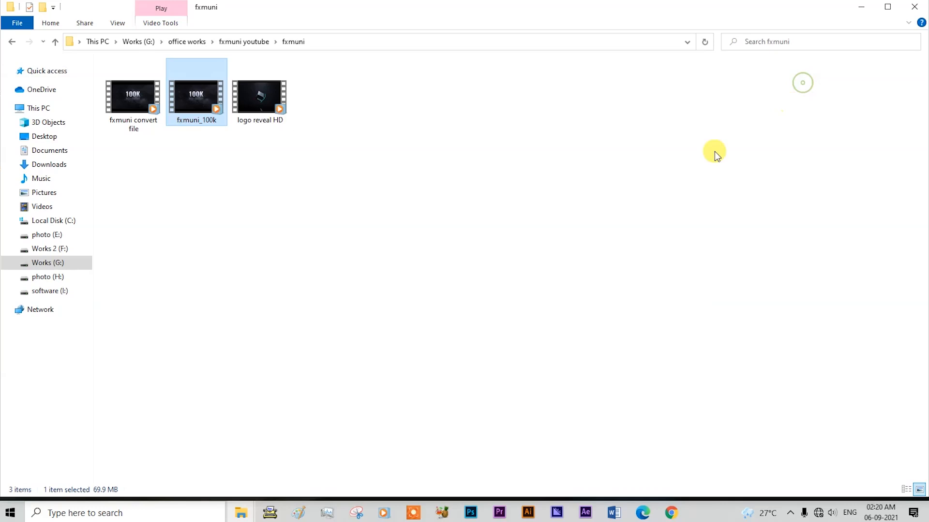
pyautogui.doubleClick(202, 118)
pyautogui.rightClick(201, 117)
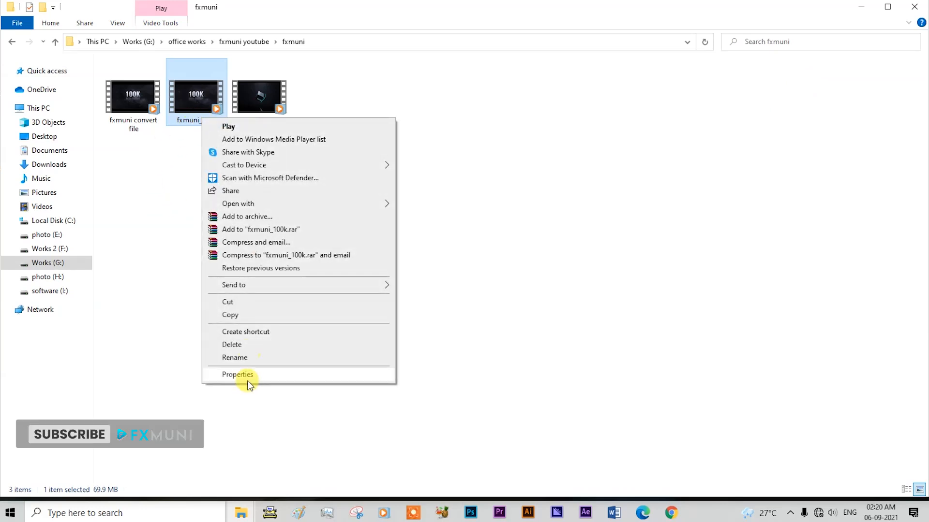
pyautogui.click(237, 375)
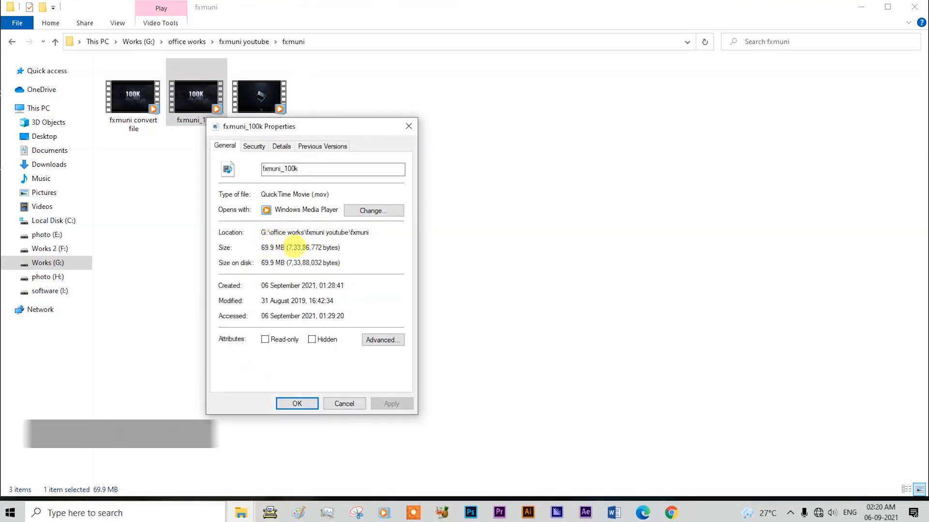
pyautogui.click(140, 109)
pyautogui.rightClick(141, 110)
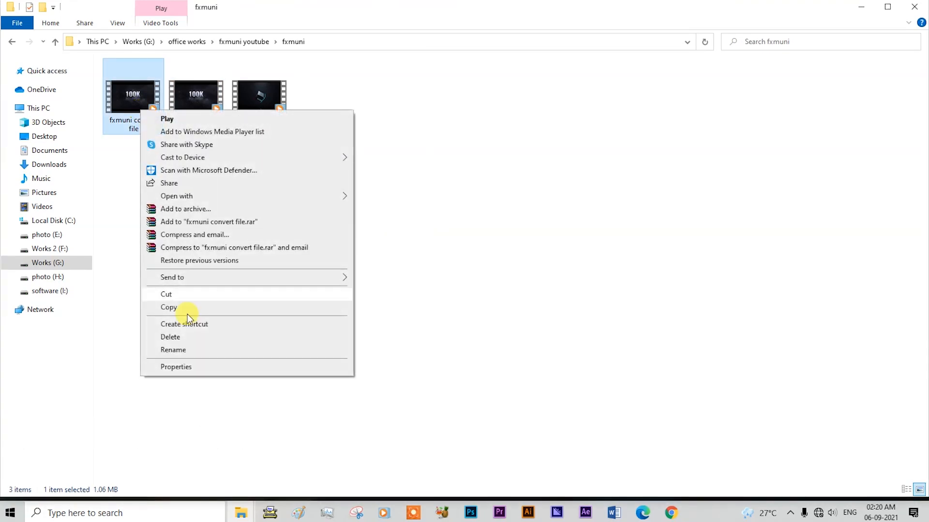
pyautogui.click(178, 367)
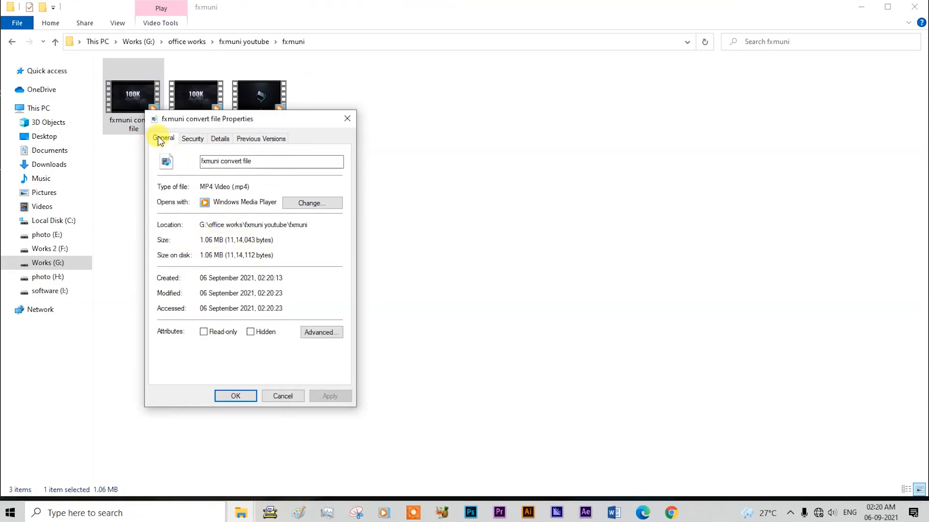
# - Play the fxmuni convert file video full screen to check its picture quality
pyautogui.click(133, 102)
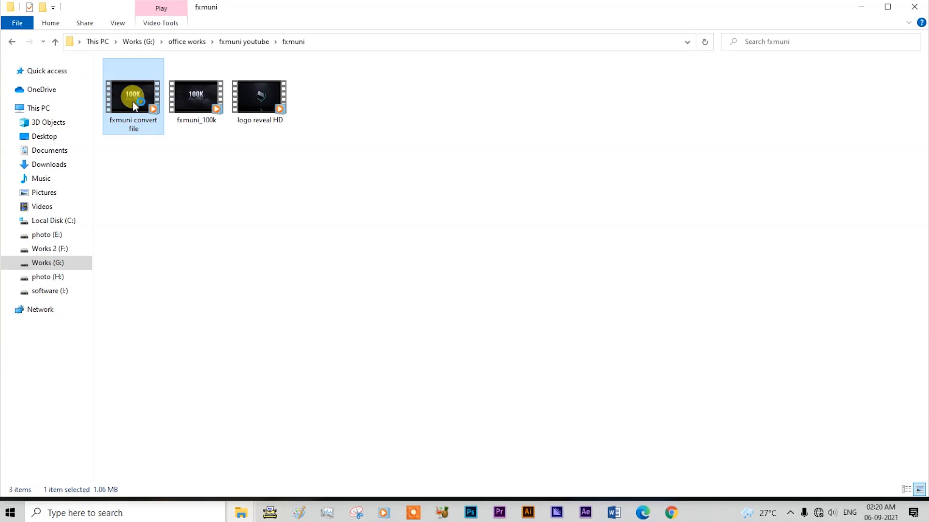
pyautogui.doubleClick(133, 101)
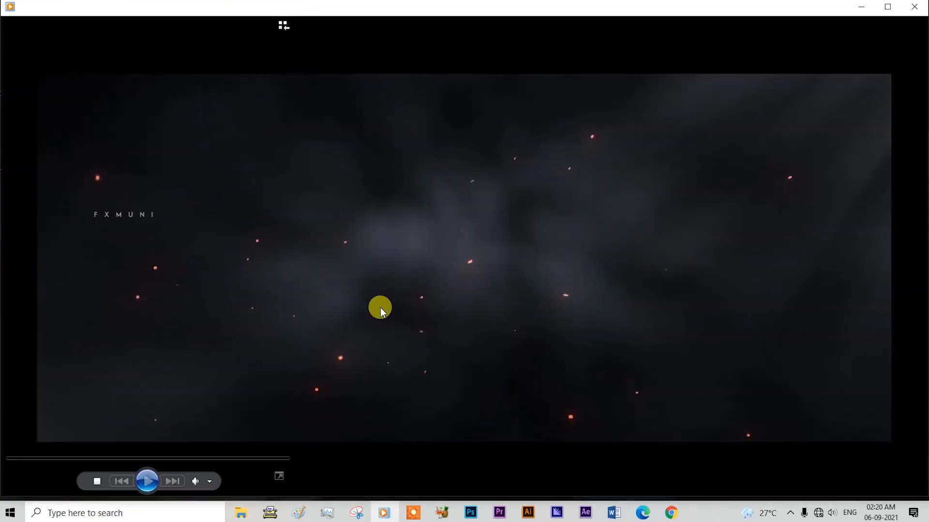
pyautogui.doubleClick(390, 266)
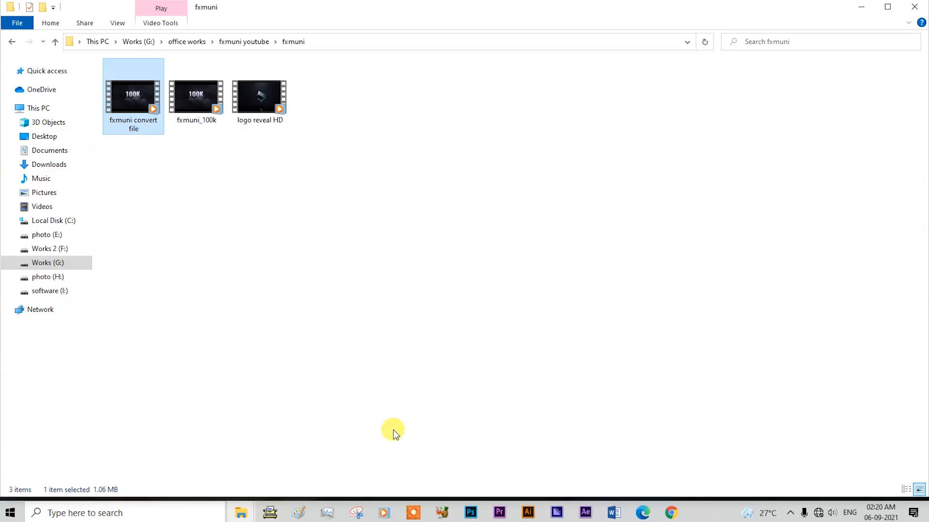
# - Switch back to HandBrake and apply the Android 720p30 preset from the Devices category
pyautogui.click(442, 511)
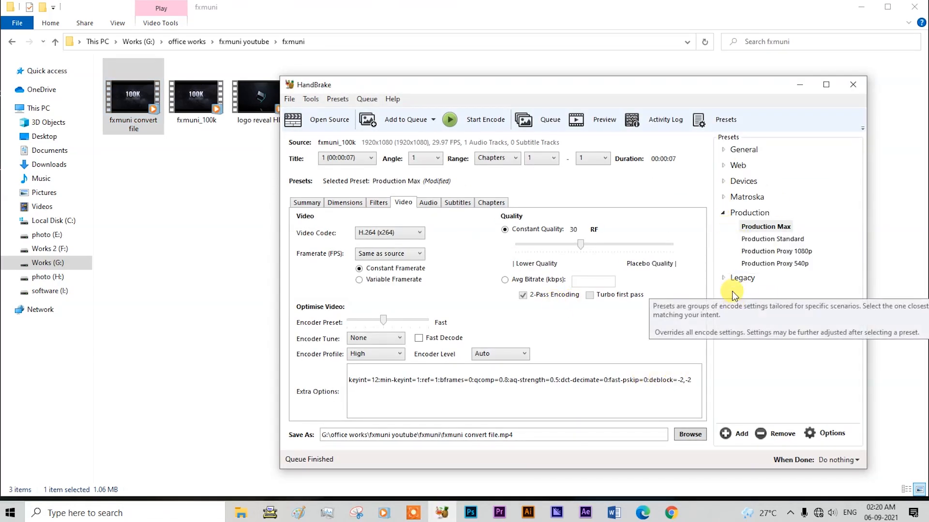
pyautogui.click(724, 214)
pyautogui.click(728, 181)
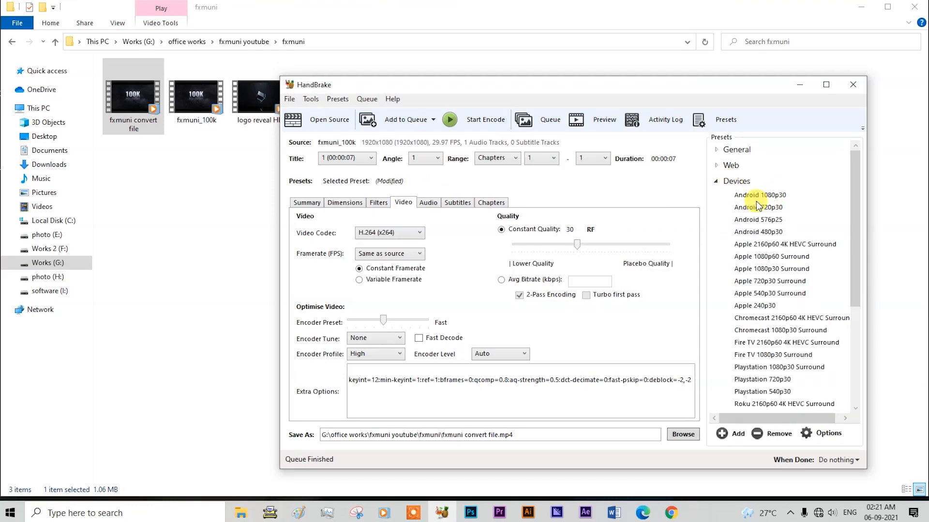
pyautogui.click(775, 195)
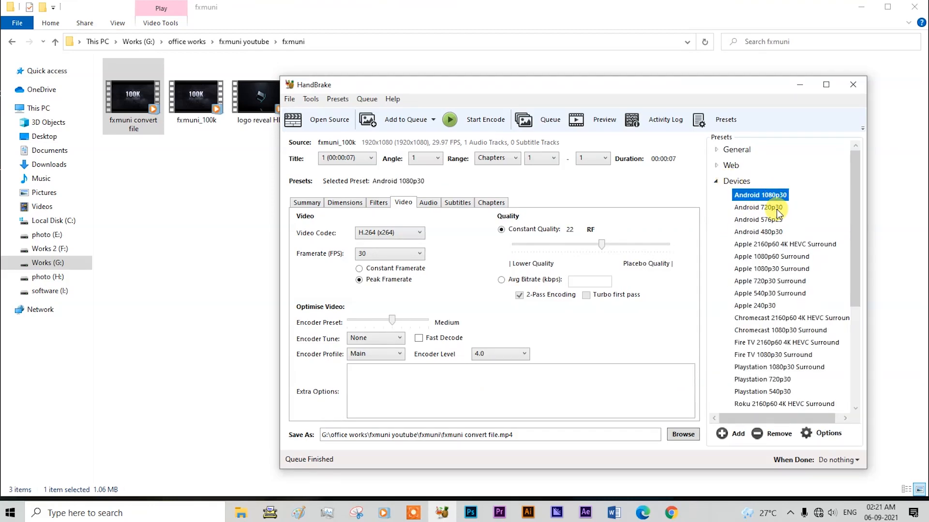
pyautogui.click(777, 208)
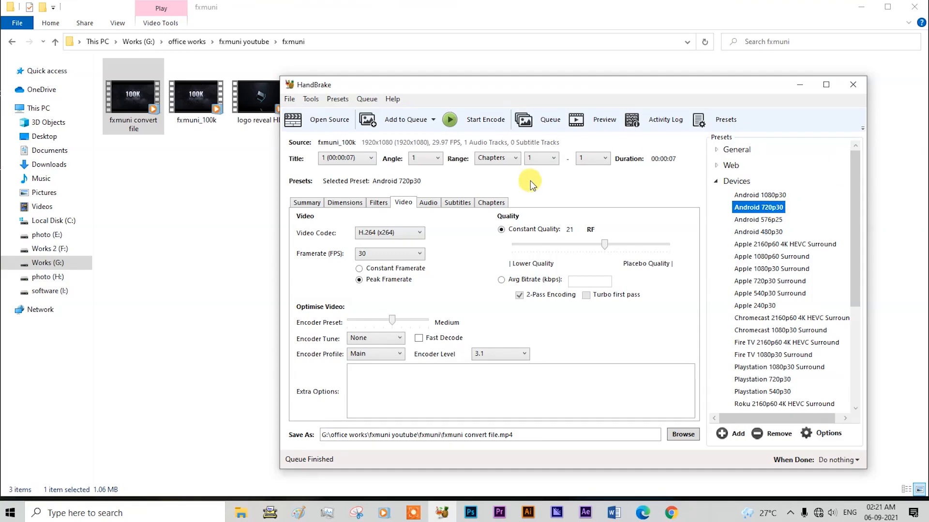
# - Add fxmuni_100k to the queue, and load and queue the logo reveal HD and fxmuni convert file videos from the folder
pyautogui.moveTo(421, 85); pyautogui.dragTo(519, 83)
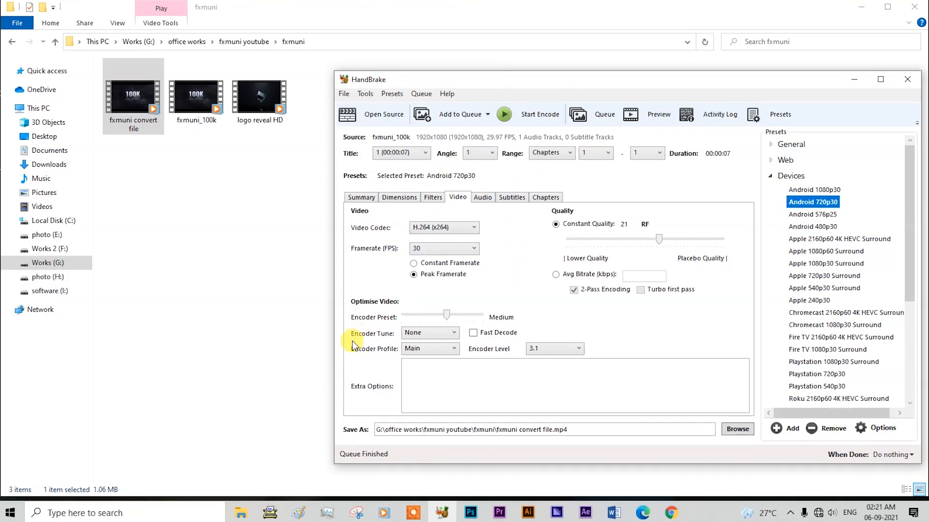
pyautogui.click(460, 116)
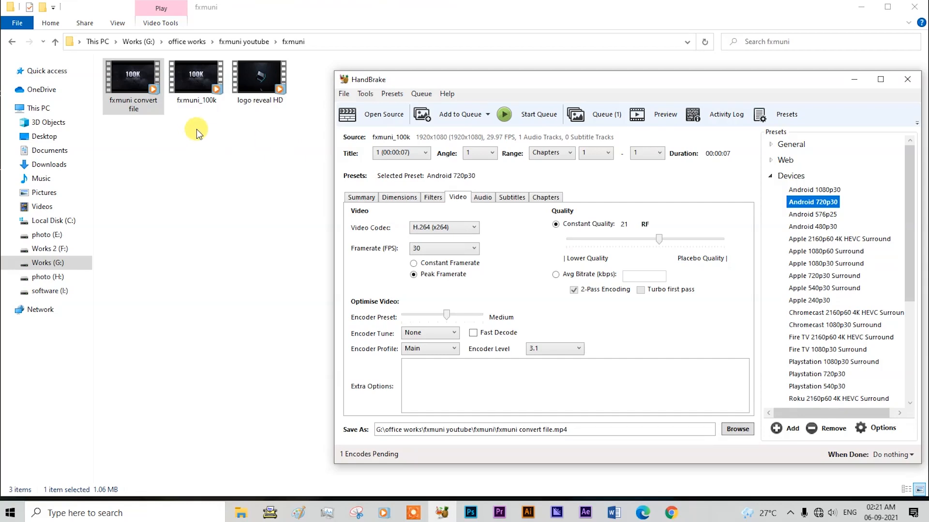
pyautogui.moveTo(252, 83); pyautogui.dragTo(643, 331)
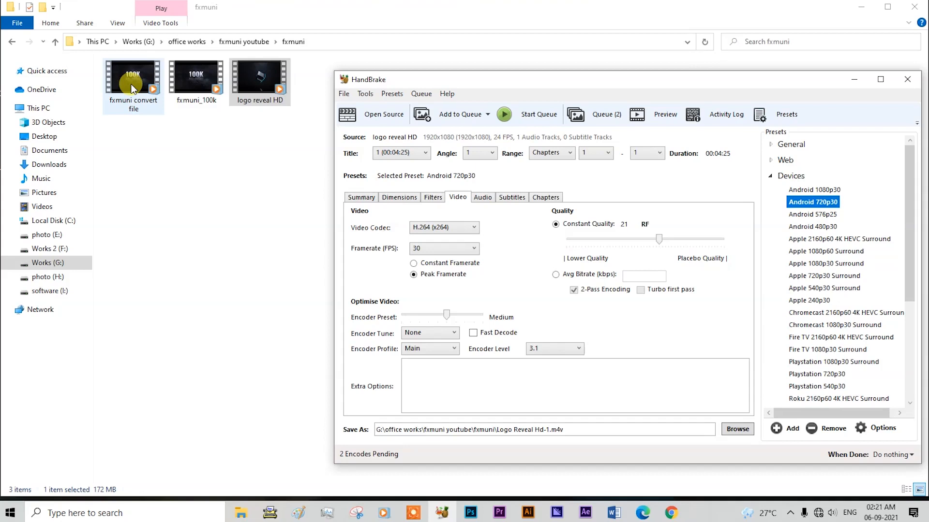
pyautogui.moveTo(131, 89); pyautogui.dragTo(651, 333)
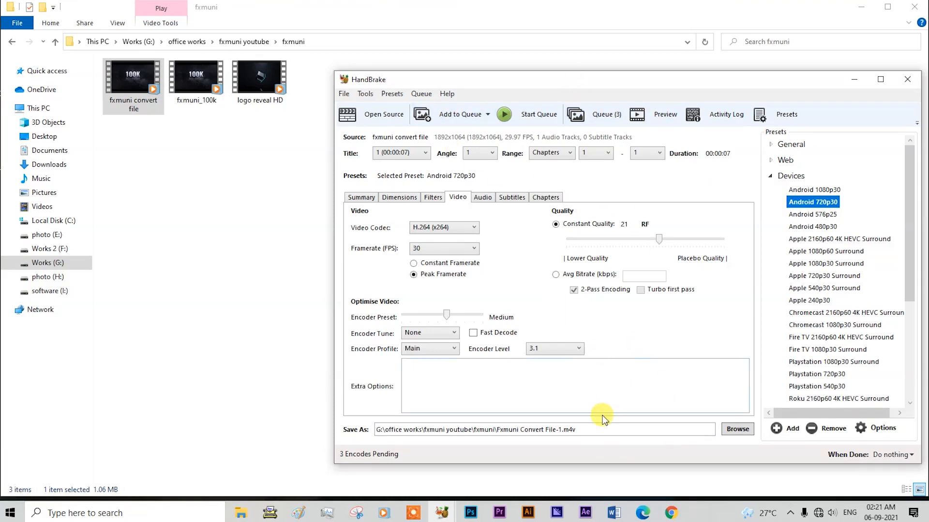
# - Change the extension in the output path to .mp4 so the file name reads Fxmuni Convert File-1.mp4
pyautogui.click(576, 429)
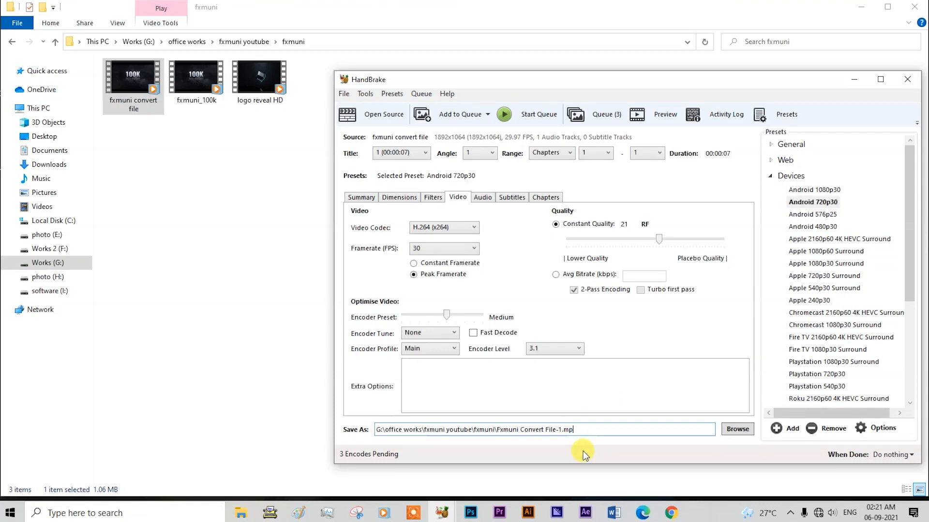
pyautogui.click(636, 378)
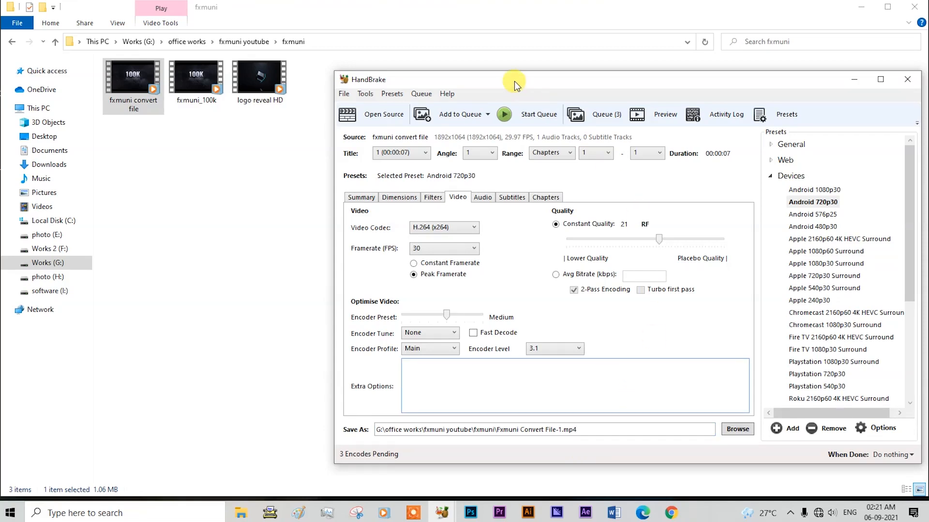
# - Start encoding the queued videos and move the HandBrake window clear of the folder's files
pyautogui.moveTo(515, 80); pyautogui.dragTo(484, 76)
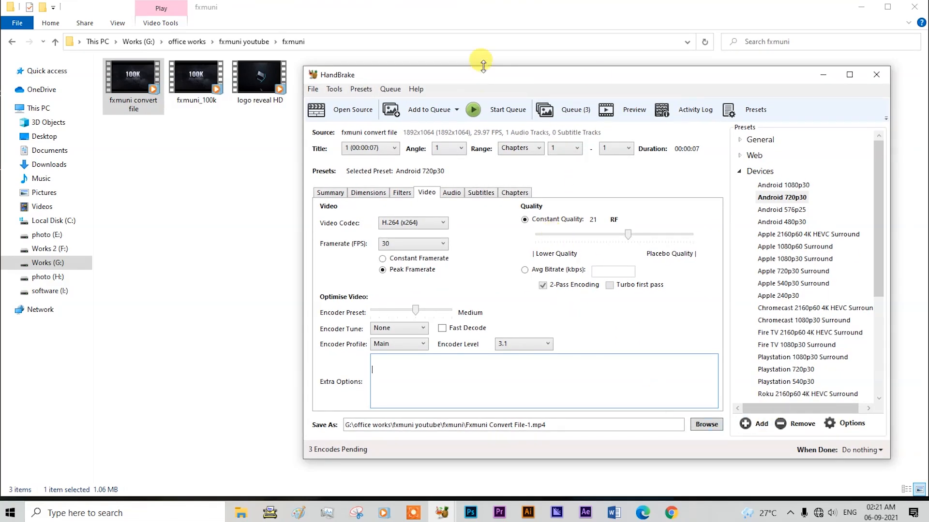
pyautogui.click(513, 110)
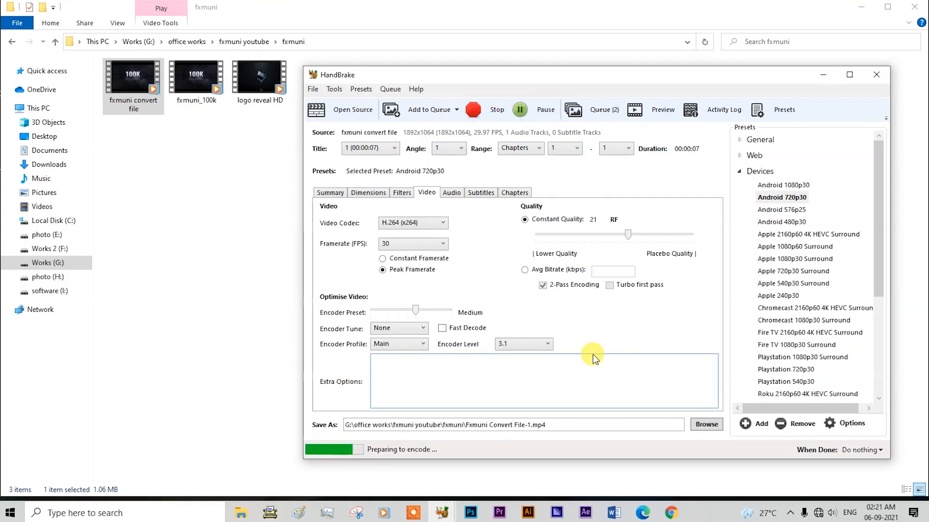
pyautogui.moveTo(356, 73); pyautogui.dragTo(442, 78)
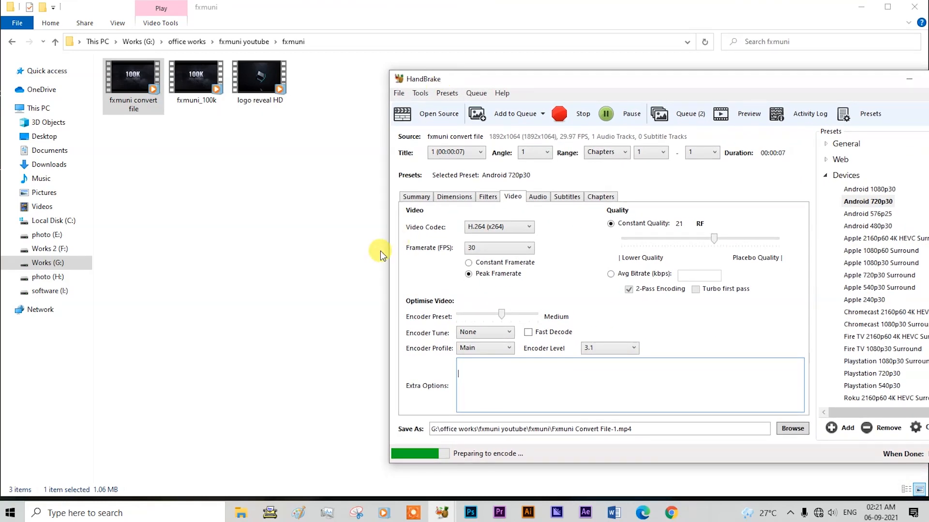